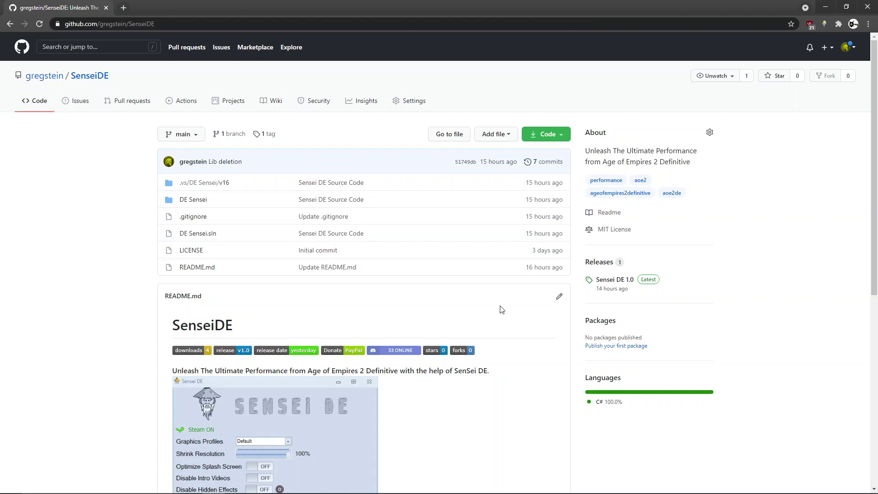
Step: Scroll the SenseiDE README and open the Sensei DE 1.0 release page with its four assets
{"action": "scroll", "coordinate": [501, 309], "scroll_direction": "down", "scroll_amount": 3}
{"action": "scroll", "coordinate": [174, 265], "scroll_direction": "down", "scroll_amount": 4}
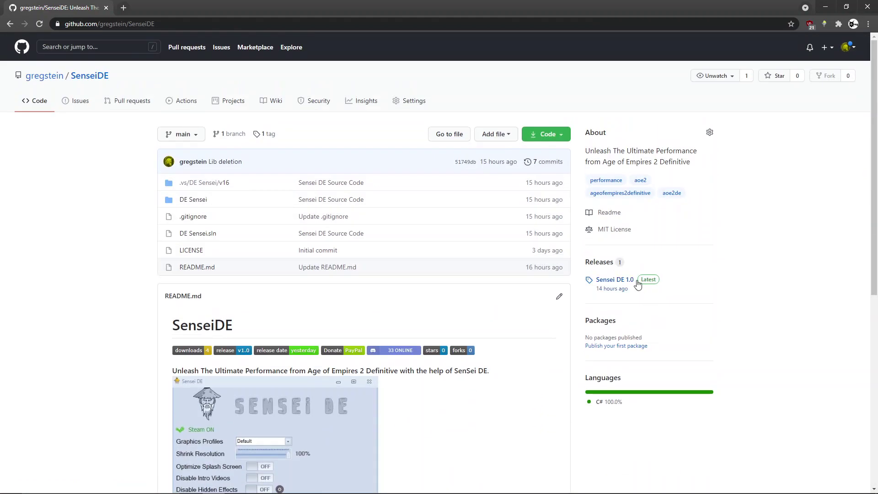
{"action": "left_click", "coordinate": [635, 280]}
{"action": "scroll", "coordinate": [541, 307], "scroll_direction": "down", "scroll_amount": 2}
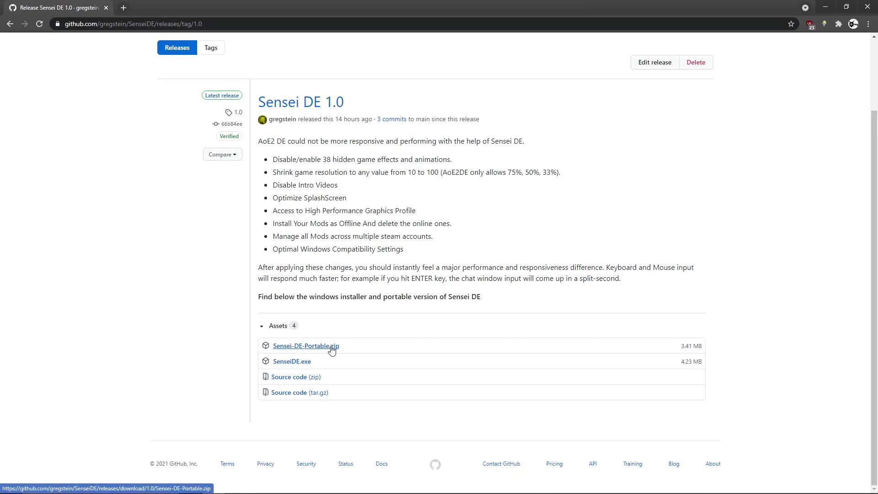
Step: Download Sensei-DE-Portable.zip and run DE Sensei.exe from its Sensei DE - Portable folder in WinRAR
{"action": "left_click", "coordinate": [319, 349]}
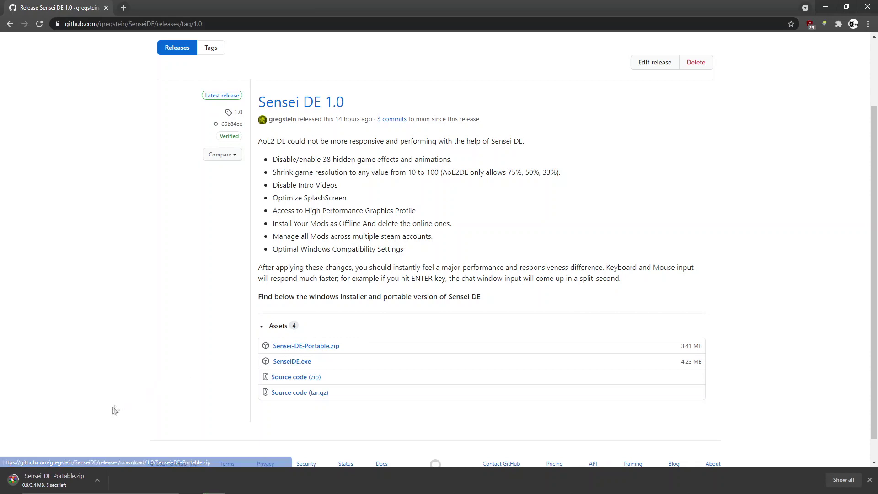
{"action": "left_click", "coordinate": [53, 485]}
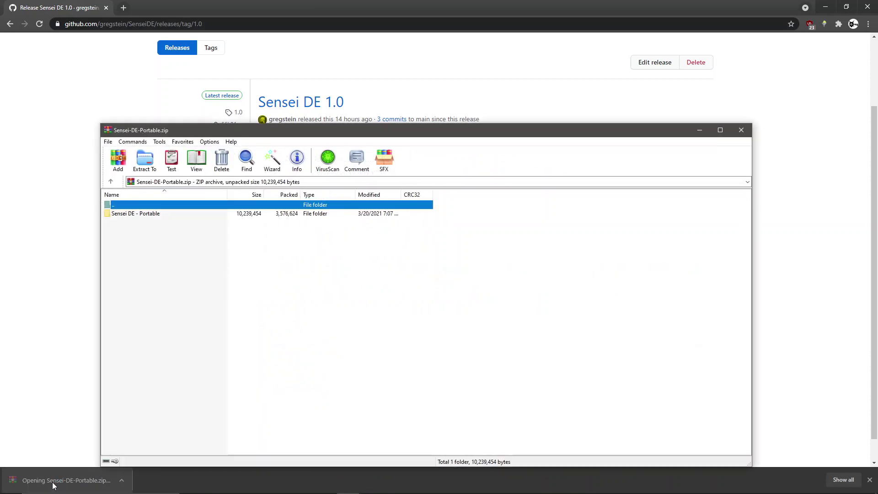
{"action": "double_click", "coordinate": [141, 217]}
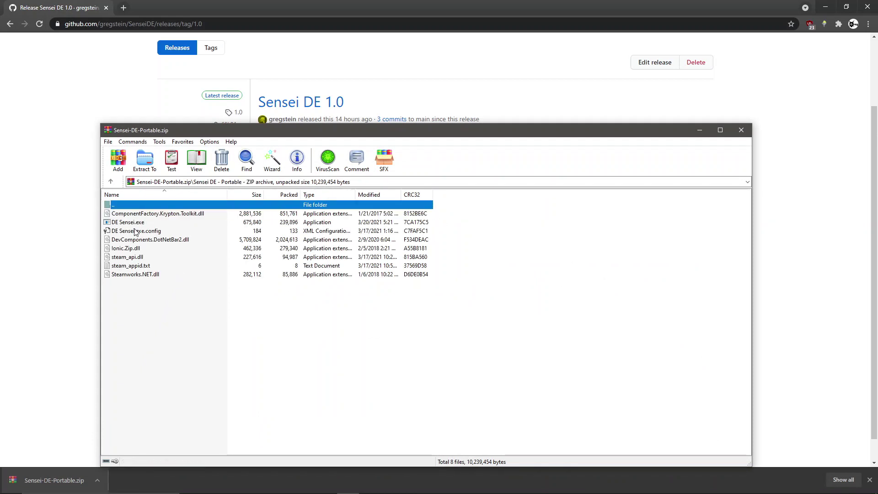
{"action": "double_click", "coordinate": [136, 223]}
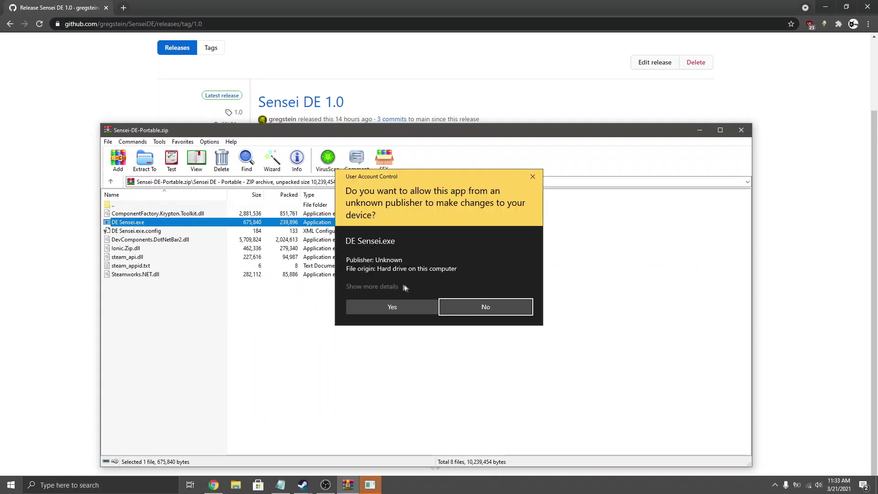
{"action": "left_click", "coordinate": [406, 309]}
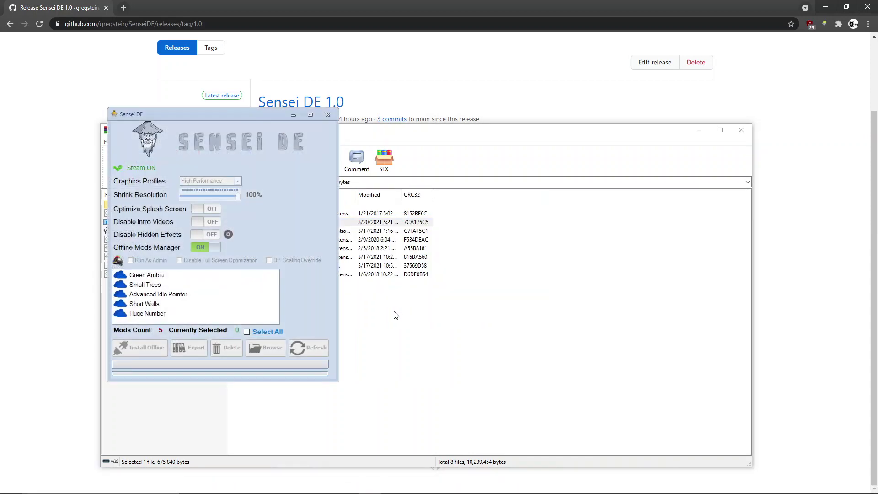
{"action": "left_click_drag", "start_coordinate": [248, 116], "coordinate": [289, 109]}
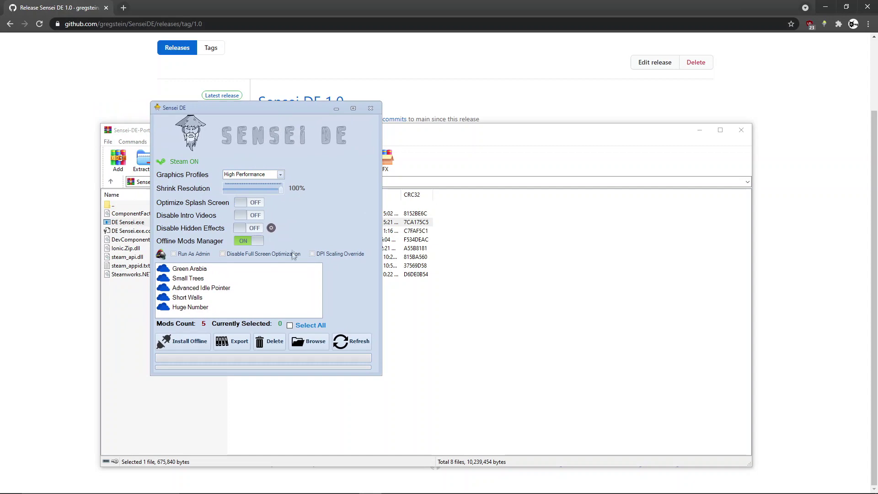
{"action": "mouse_move", "coordinate": [302, 484]}
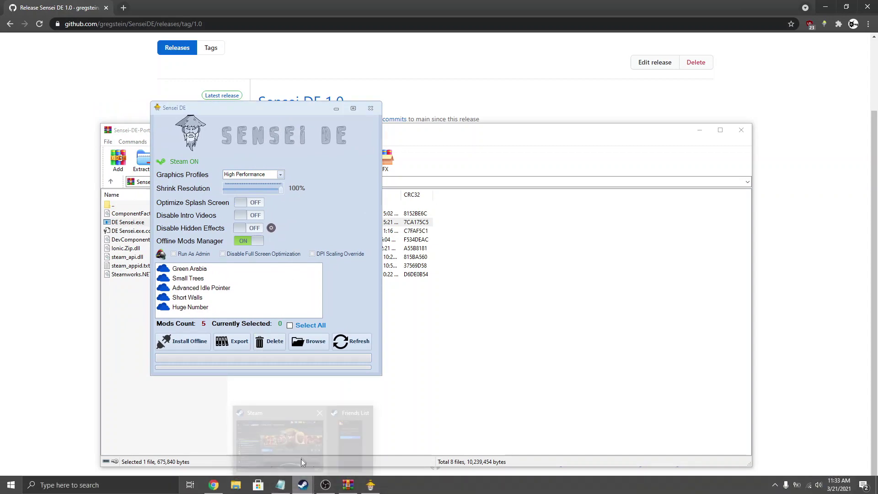
{"action": "left_click", "coordinate": [301, 461]}
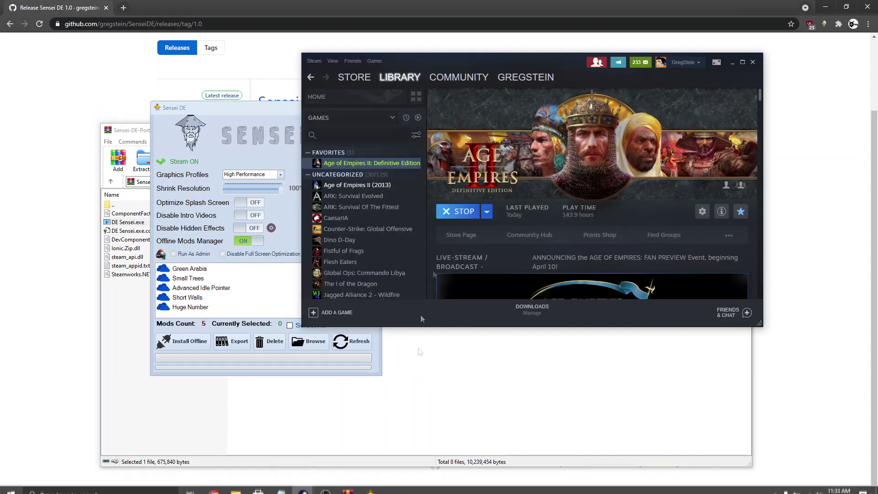
{"action": "left_click", "coordinate": [237, 118]}
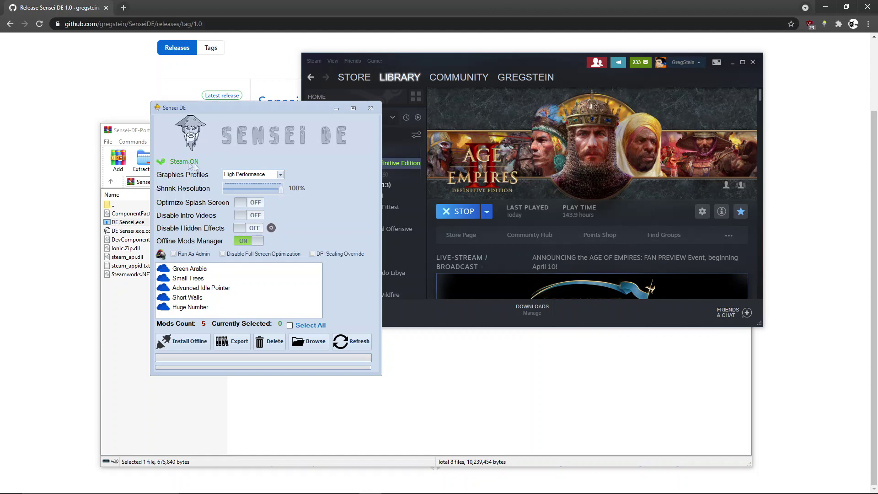
{"action": "left_click", "coordinate": [732, 68]}
{"action": "left_click_drag", "start_coordinate": [249, 110], "coordinate": [301, 118]}
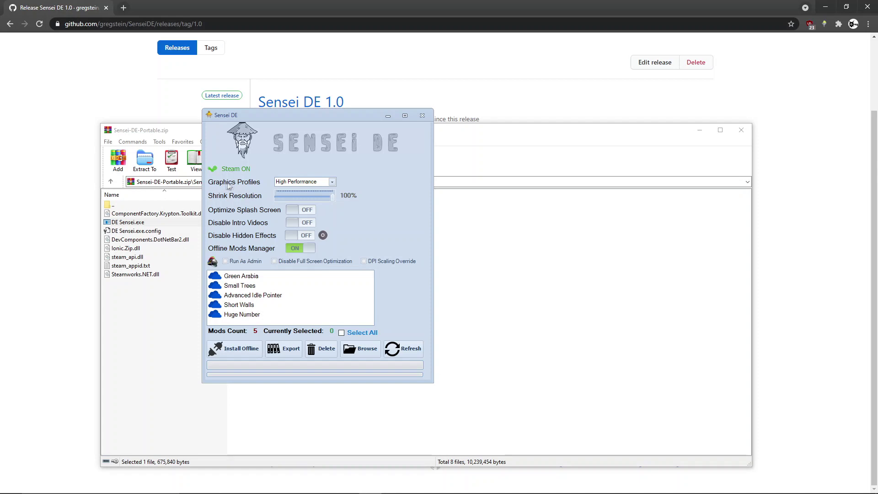
Step: Choose the High Performance graphics profile and acknowledge its graphics-set-to-LOW notice
{"action": "left_click", "coordinate": [282, 182]}
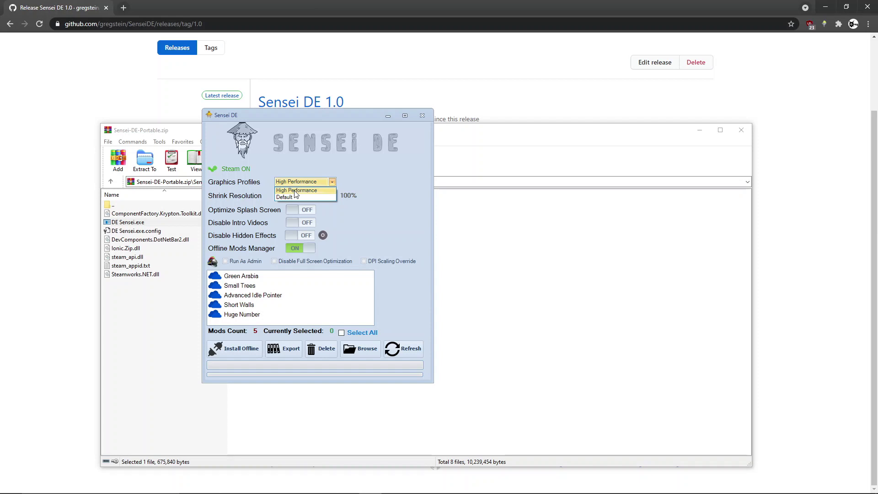
{"action": "left_click", "coordinate": [295, 191]}
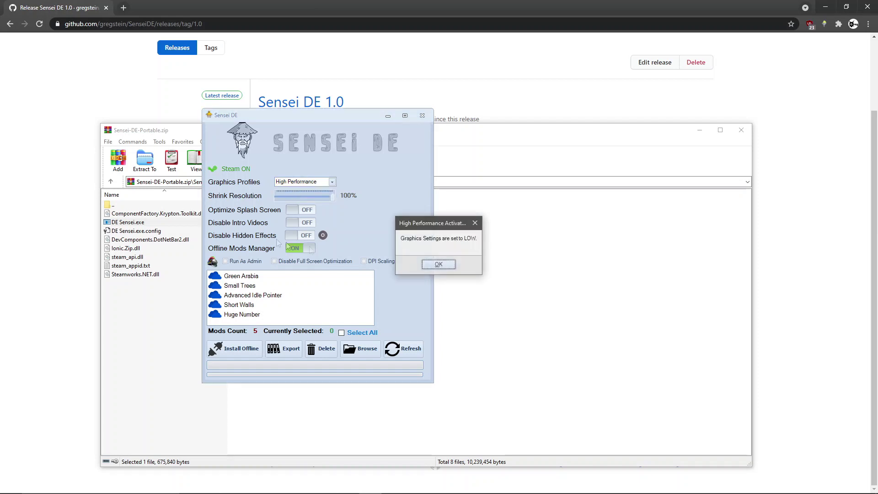
{"action": "left_click", "coordinate": [439, 265]}
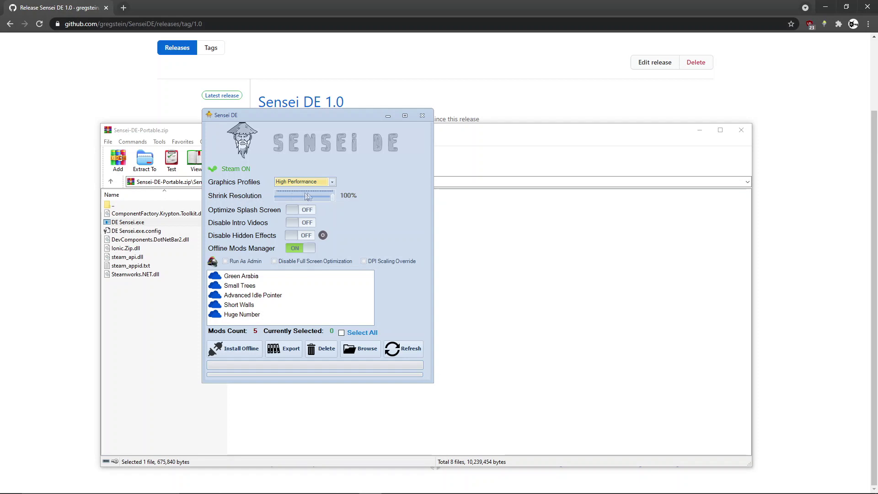
Step: Lower the Shrink Resolution slider from 100% to 80%
{"action": "mouse_move", "coordinate": [332, 197]}
{"action": "left_mouse_down"}
{"action": "mouse_move", "coordinate": [278, 204]}
{"action": "mouse_move", "coordinate": [328, 199]}
{"action": "left_mouse_up"}
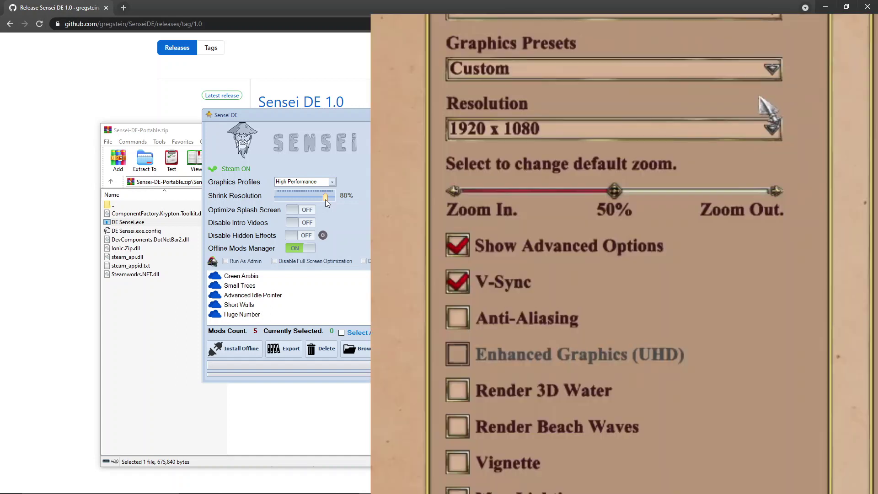
{"action": "left_click_drag", "start_coordinate": [325, 200], "coordinate": [321, 199]}
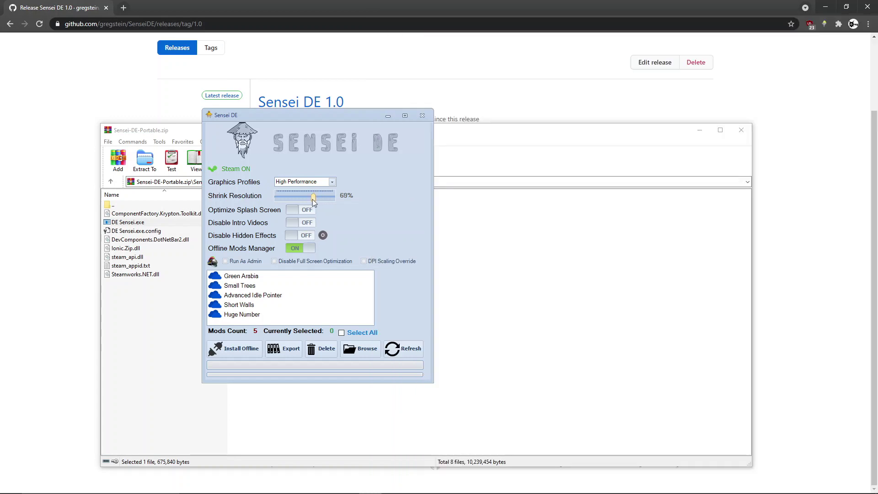
{"action": "left_click_drag", "start_coordinate": [323, 198], "coordinate": [323, 202]}
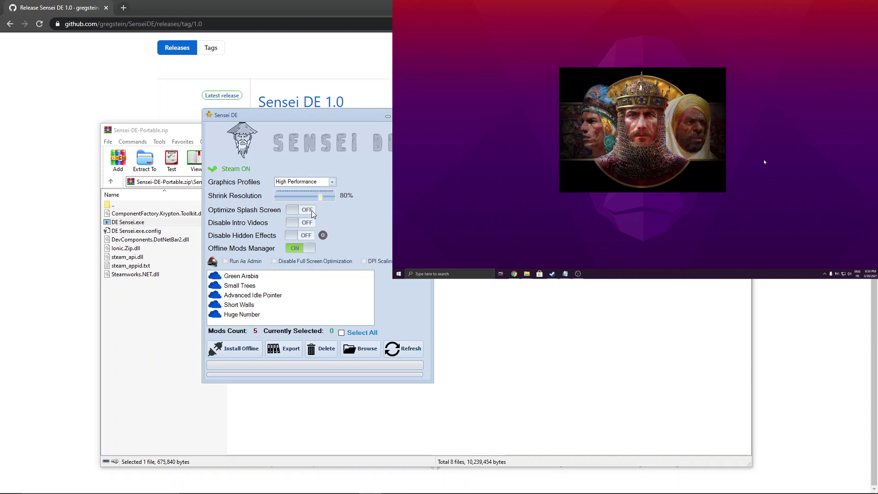
Step: Turn on splash screen optimization and leave Disable Intro Videos switched on after toggling it
{"action": "left_click", "coordinate": [311, 210]}
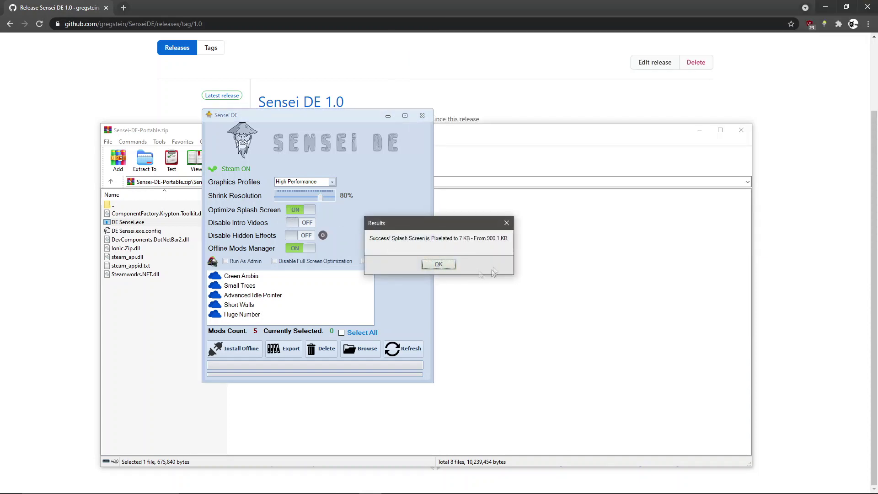
{"action": "left_click", "coordinate": [437, 264]}
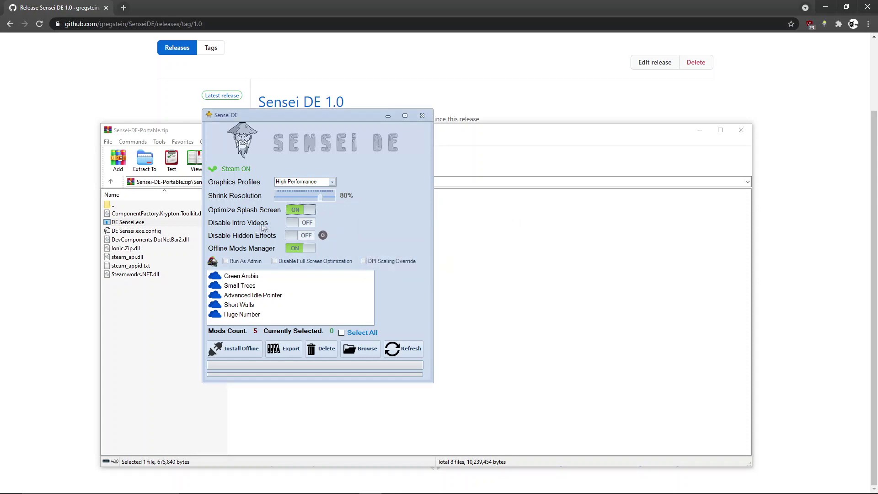
{"action": "left_click", "coordinate": [306, 223]}
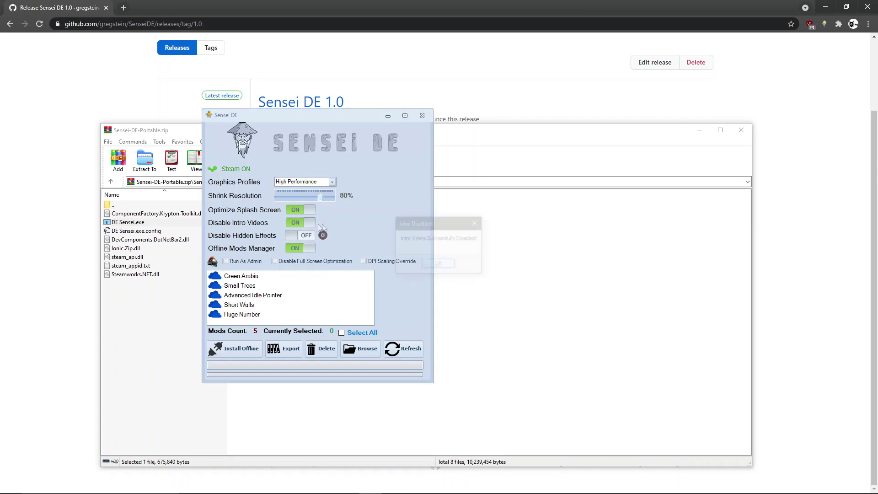
{"action": "left_click", "coordinate": [439, 265]}
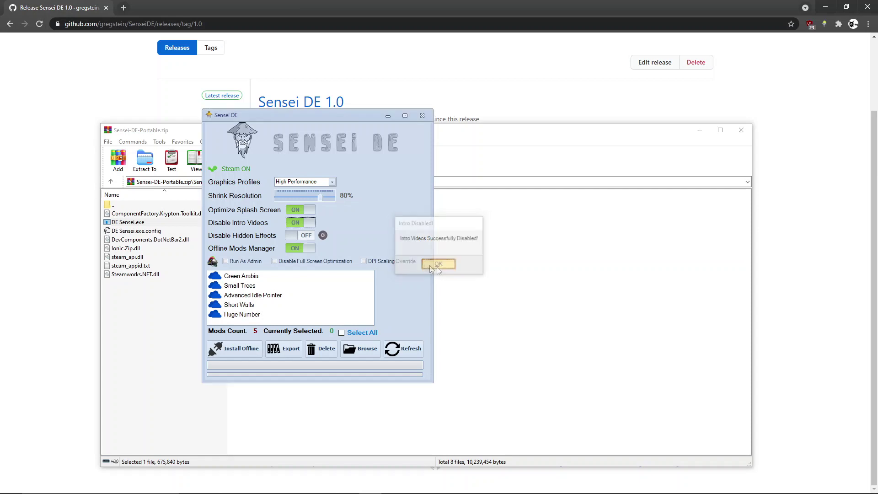
{"action": "left_click", "coordinate": [295, 223]}
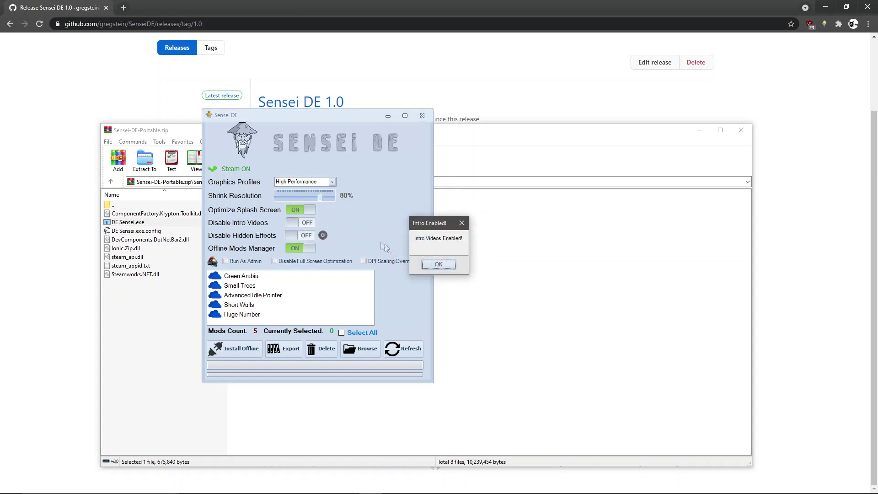
{"action": "left_click", "coordinate": [433, 265]}
{"action": "left_click", "coordinate": [298, 223]}
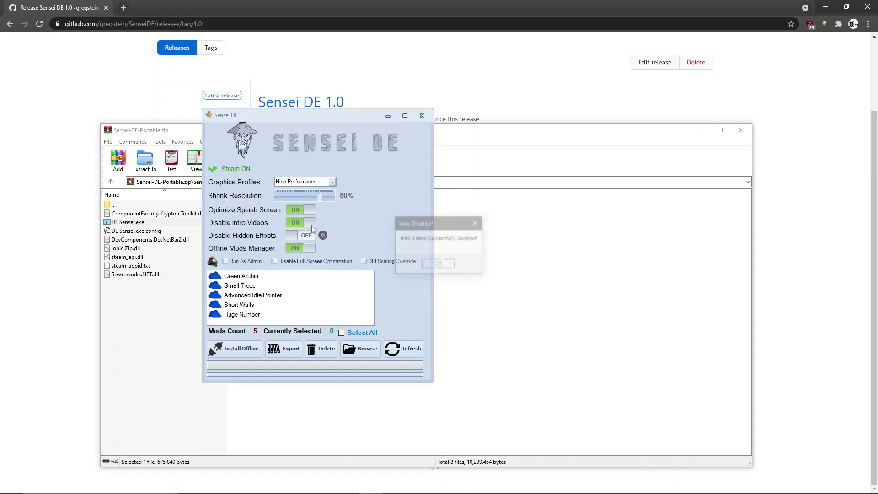
{"action": "left_click", "coordinate": [432, 265]}
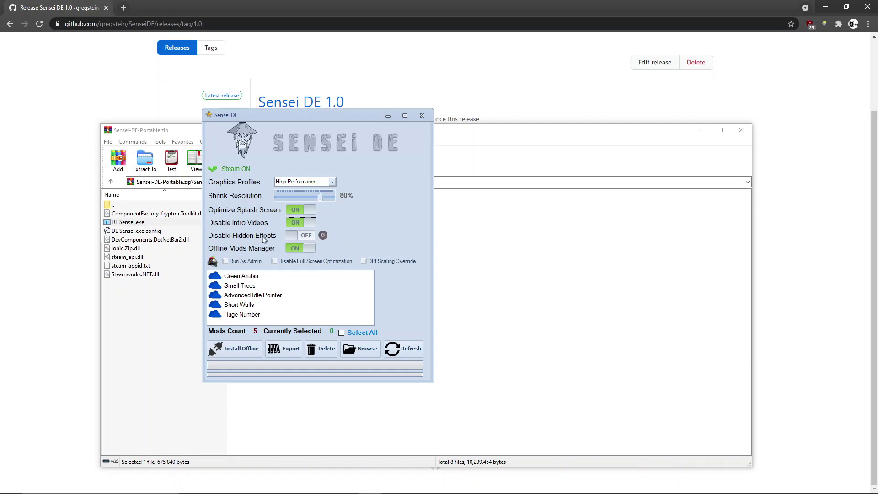
Step: Switch on Disable Hidden Effects and turn off all 38 game effects via Select All
{"action": "left_click", "coordinate": [307, 237]}
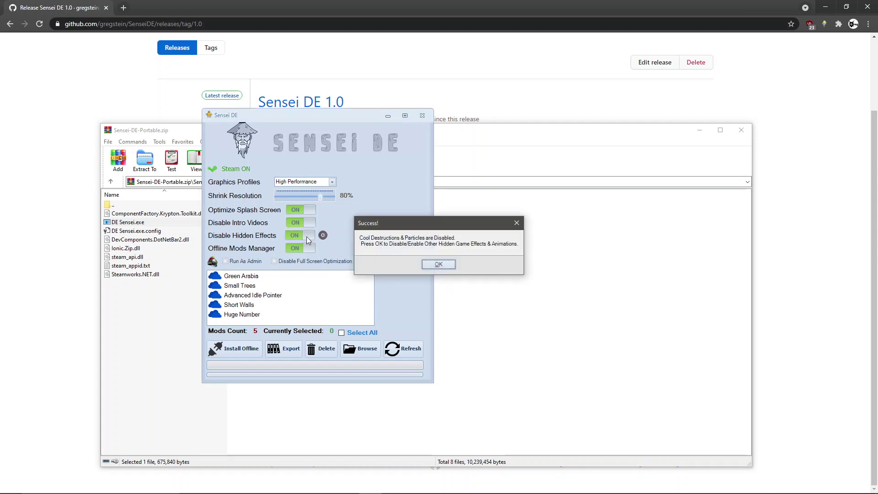
{"action": "left_click", "coordinate": [439, 264]}
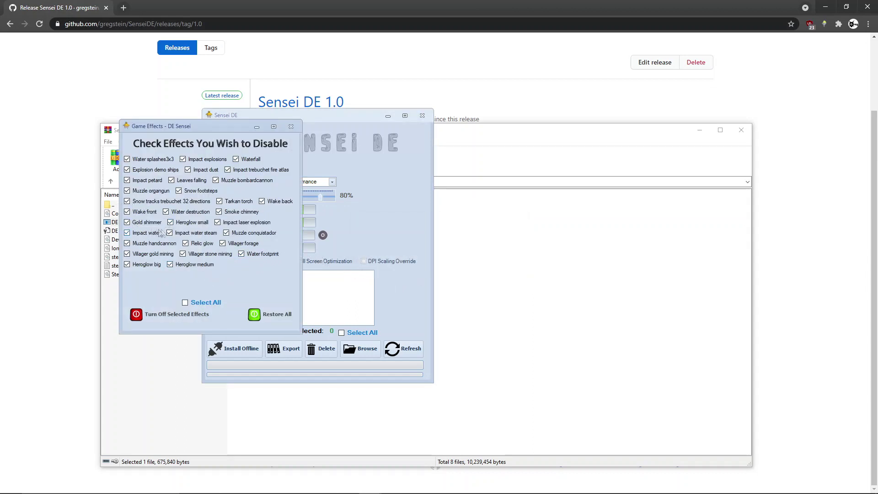
{"action": "left_click", "coordinate": [179, 191]}
{"action": "left_click", "coordinate": [166, 211]}
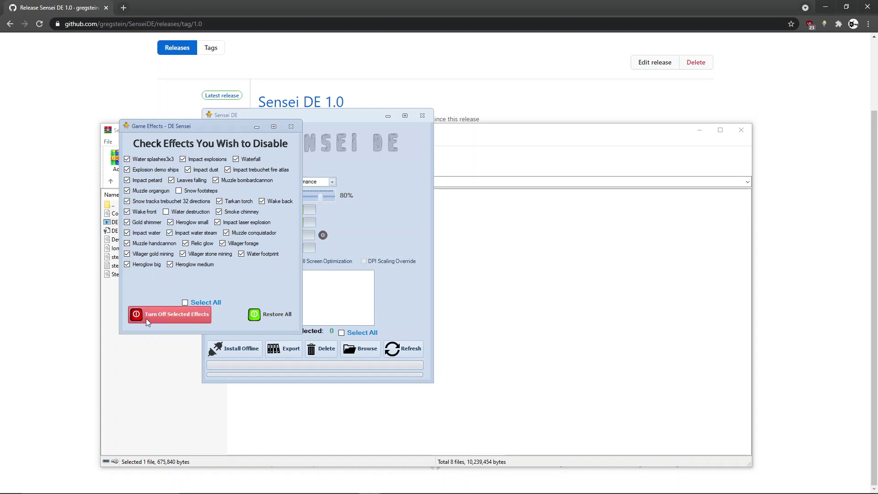
{"action": "left_click", "coordinate": [201, 302]}
{"action": "left_click", "coordinate": [170, 314]}
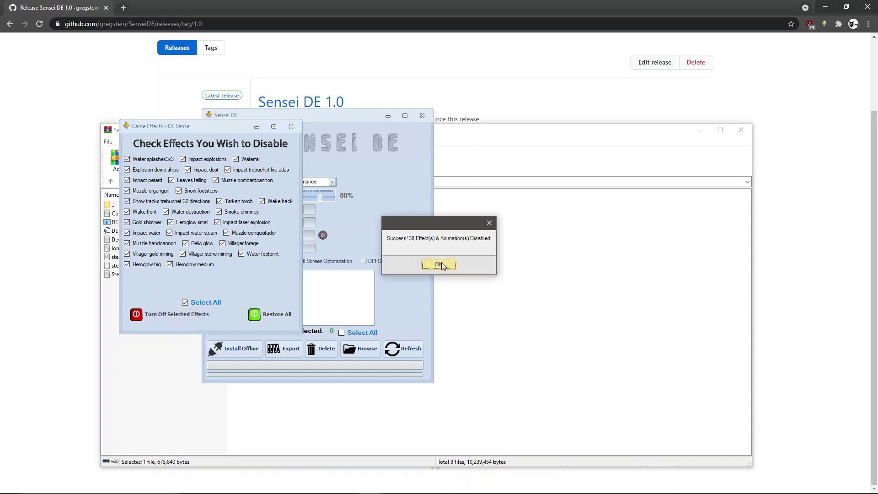
{"action": "left_click", "coordinate": [439, 264]}
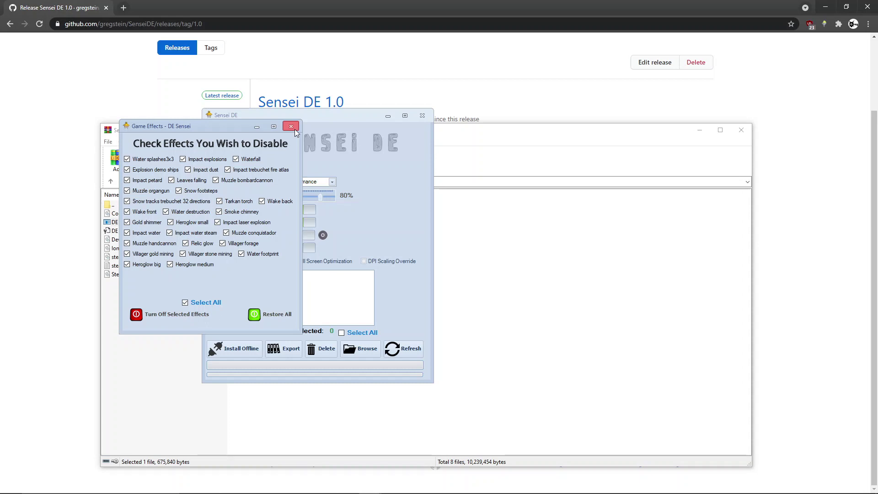
{"action": "left_click", "coordinate": [292, 127]}
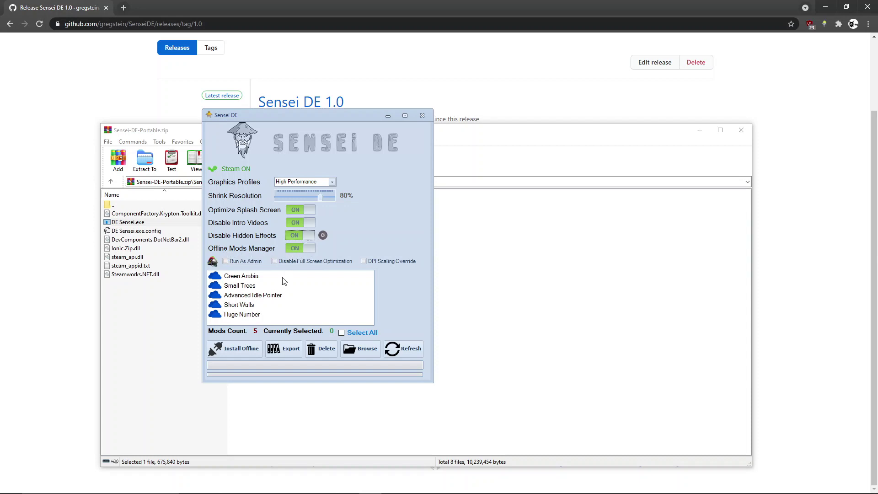
Step: Select all five mods, install them offline, and confirm deleting their online copies
{"action": "left_click", "coordinate": [257, 277]}
{"action": "left_click", "coordinate": [258, 286]}
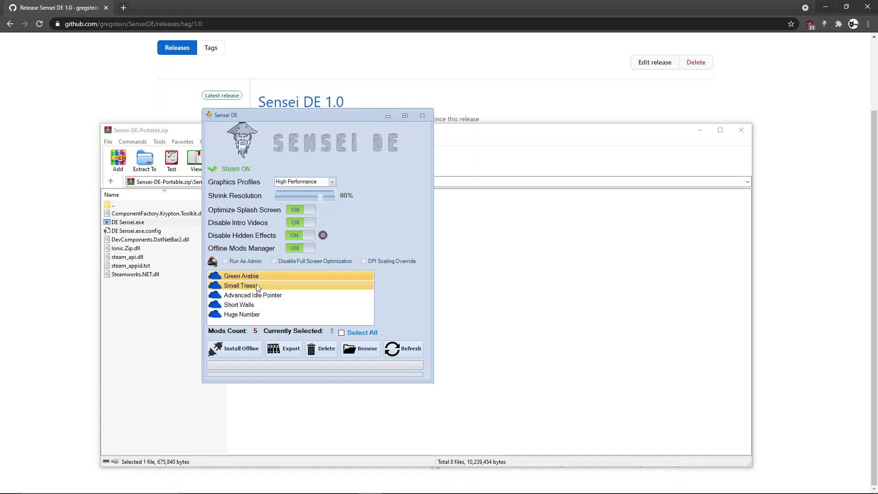
{"action": "left_click", "coordinate": [353, 333]}
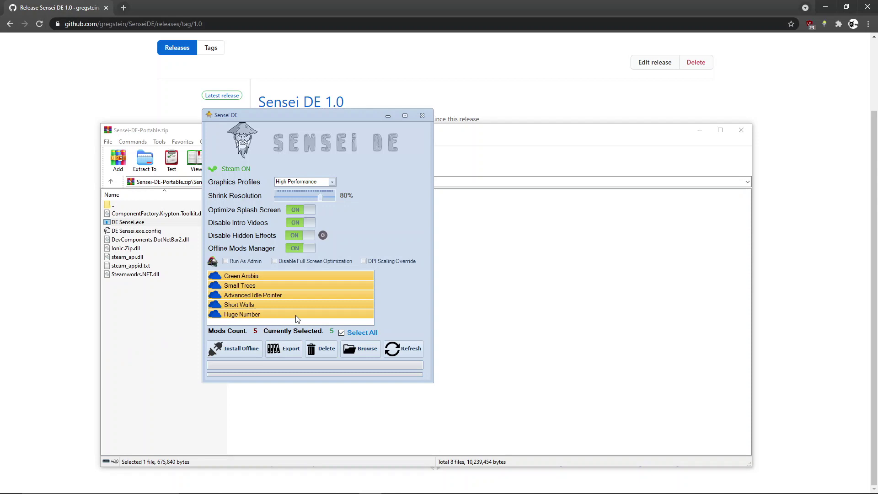
{"action": "left_click", "coordinate": [248, 353]}
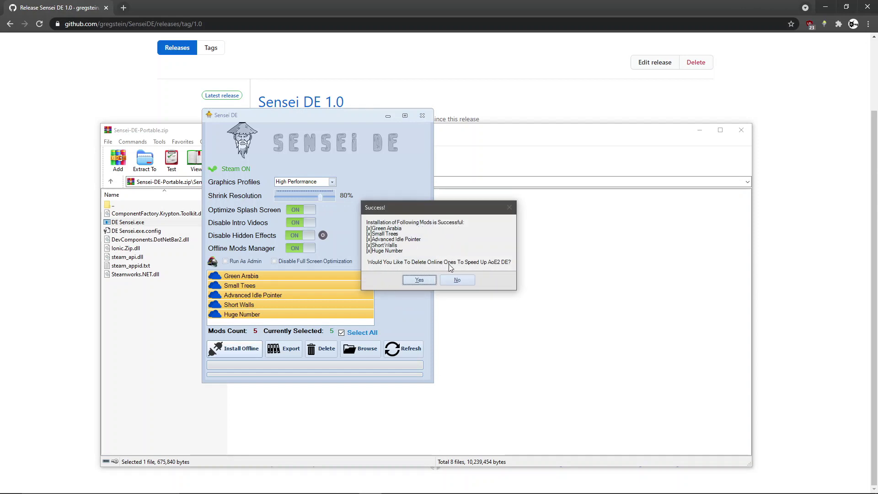
{"action": "left_click", "coordinate": [424, 278]}
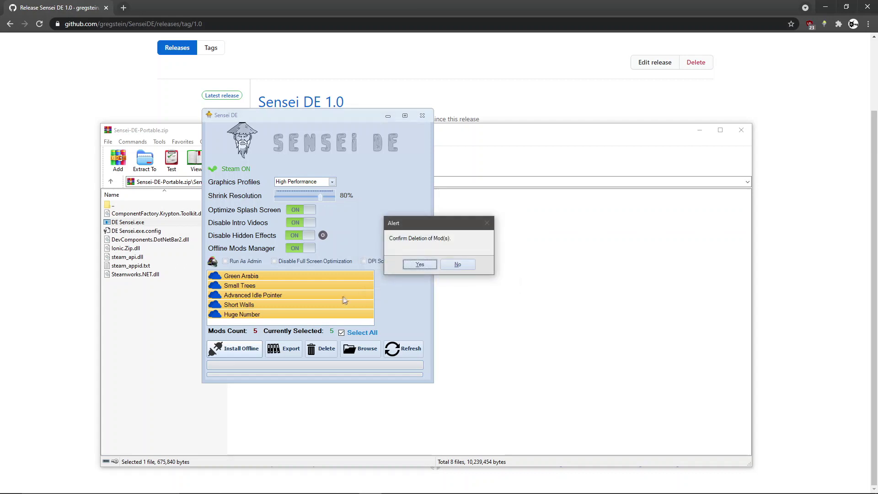
{"action": "left_click", "coordinate": [422, 265]}
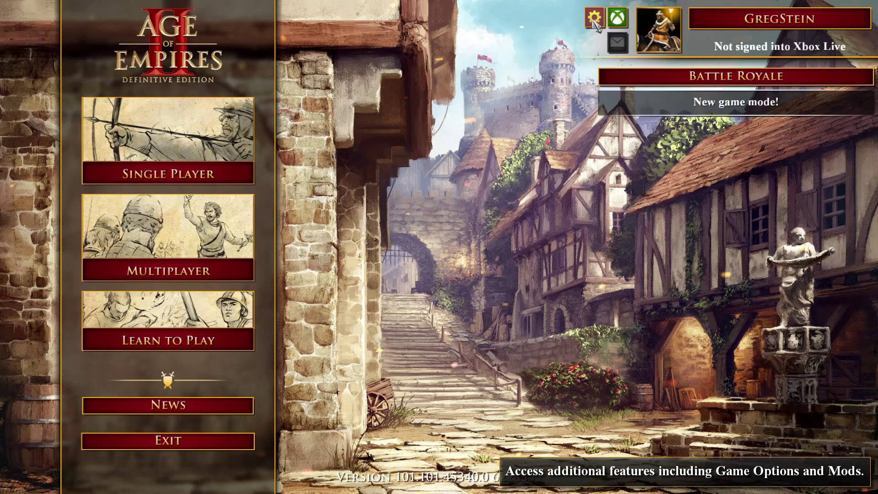
{"action": "left_click", "coordinate": [594, 19]}
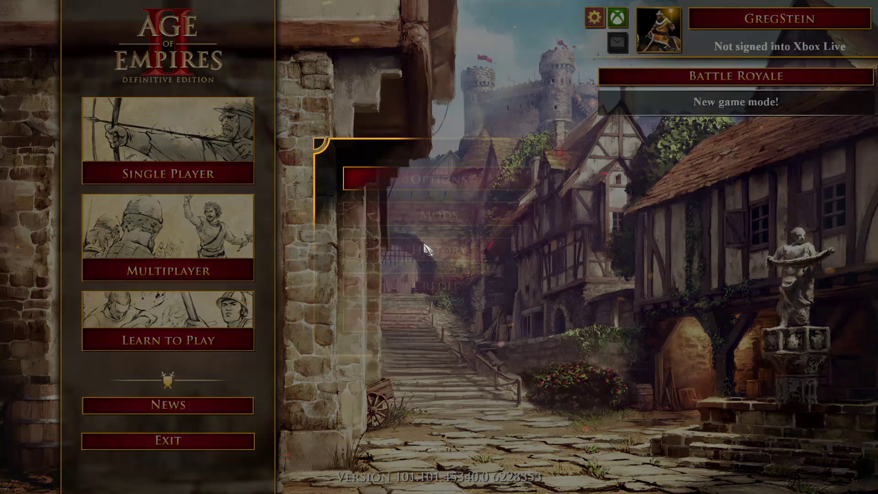
Step: Open the game's Mod Manager from the gear menu to review the installed mods
{"action": "left_click", "coordinate": [405, 222]}
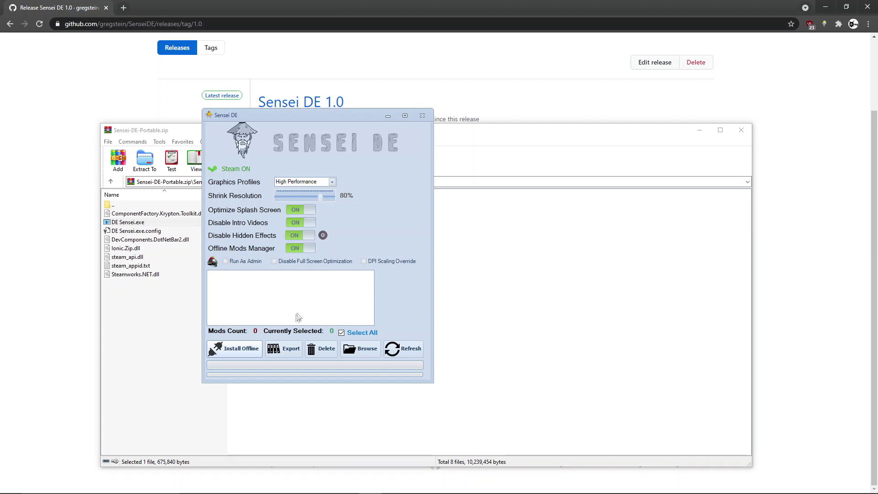
Step: Check Run As Admin, Disable Full Screen Optimization and DPI Scaling Override
{"action": "left_click", "coordinate": [234, 262]}
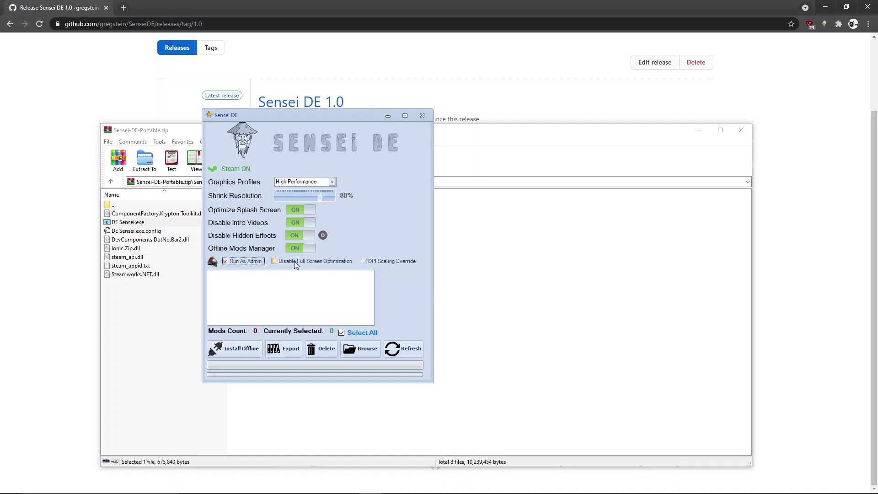
{"action": "left_click", "coordinate": [343, 262]}
{"action": "left_click", "coordinate": [374, 262]}
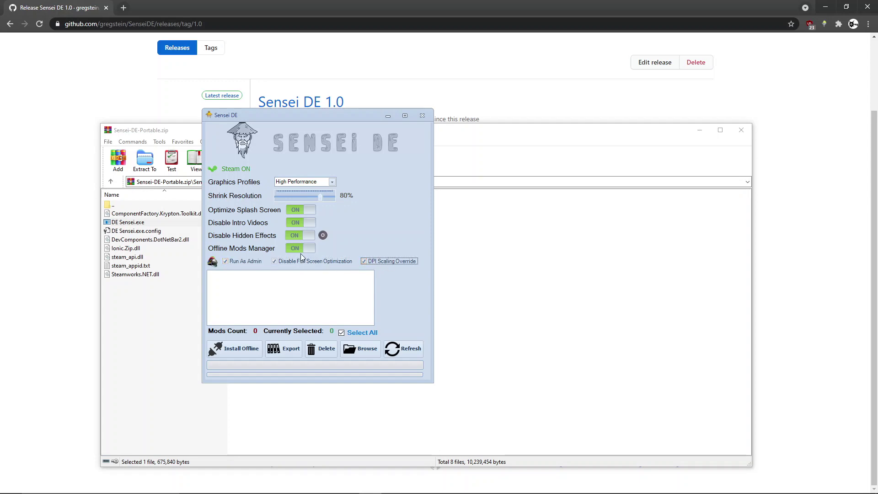